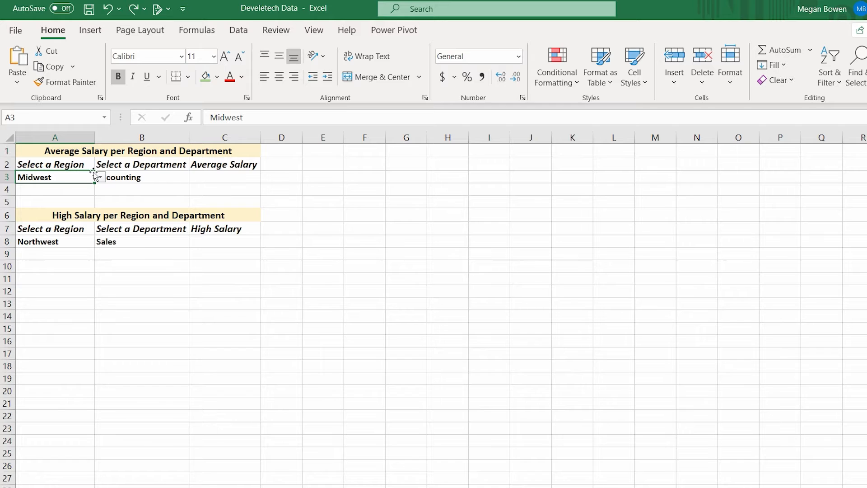
pyautogui.click(127, 177)
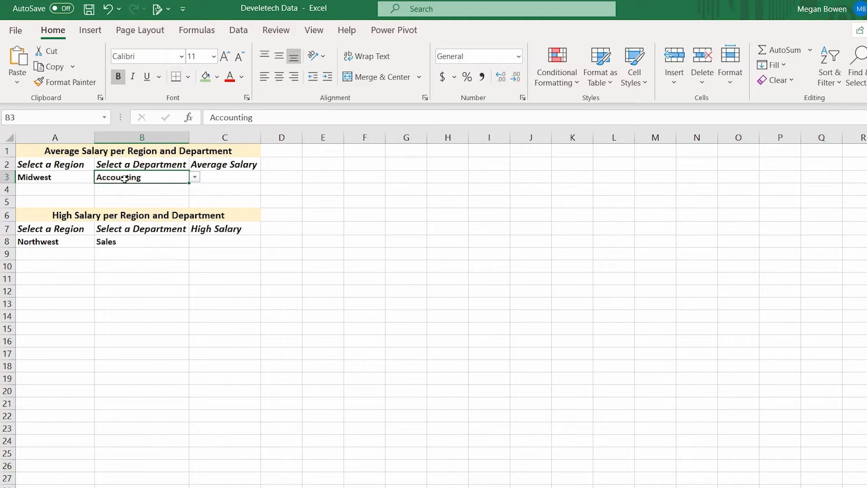
pyautogui.click(198, 177)
pyautogui.click(199, 178)
# - Insert the AVERAGEIFS function in cell C3 under Average Salary
pyautogui.click(224, 178)
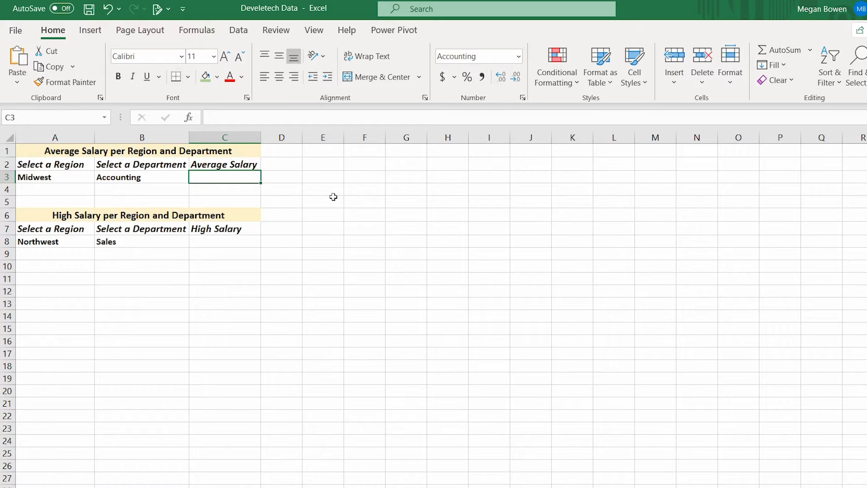
pyautogui.click(189, 117)
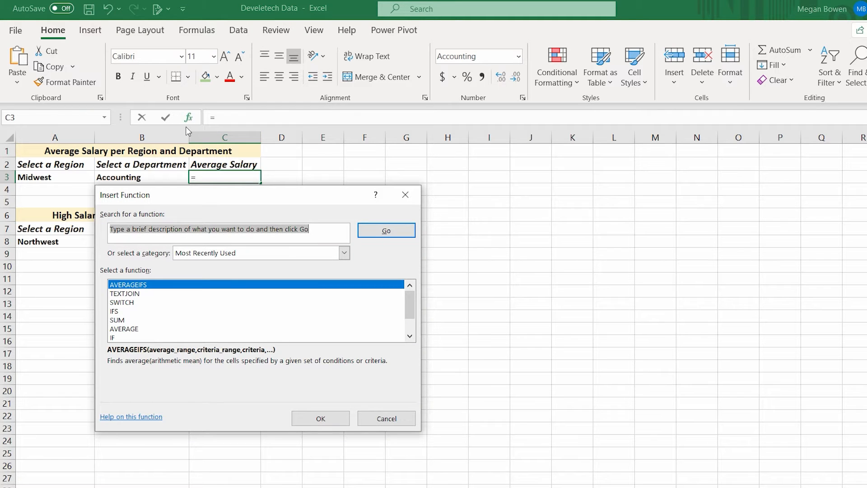
pyautogui.write('averageifs')
pyautogui.press('Return')
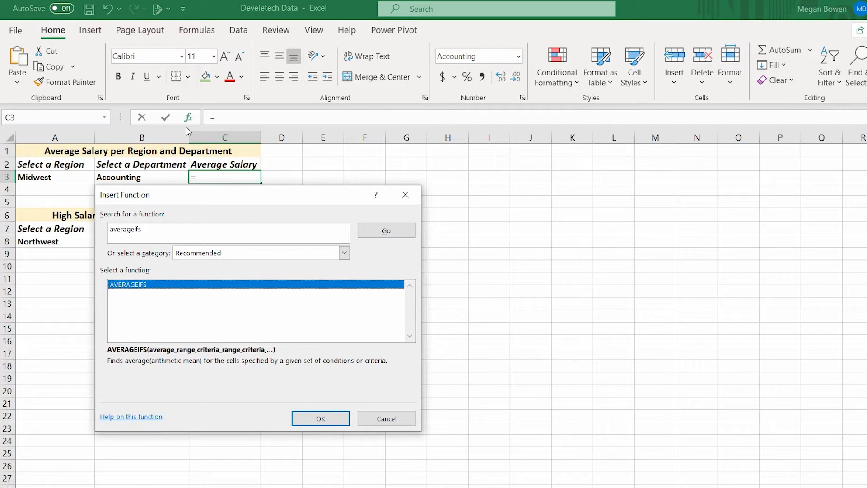
pyautogui.click(324, 423)
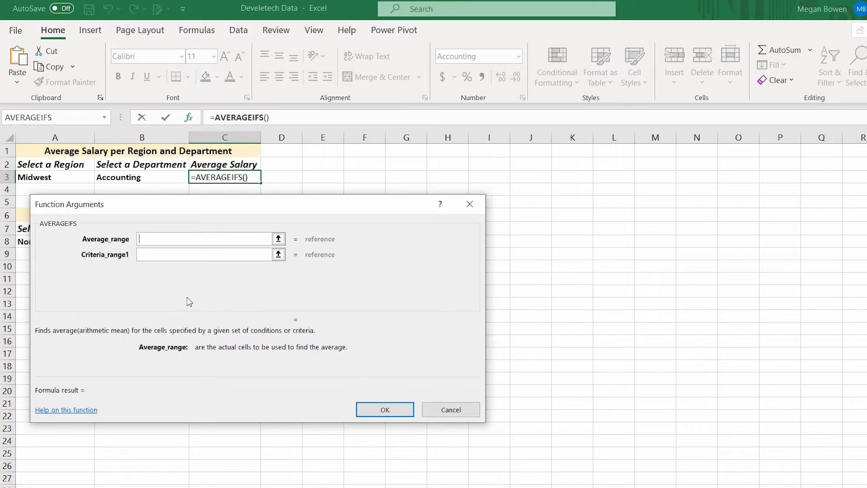
# - Set the average range of the AVERAGEIFS function to the named range Salary
pyautogui.press('F3')
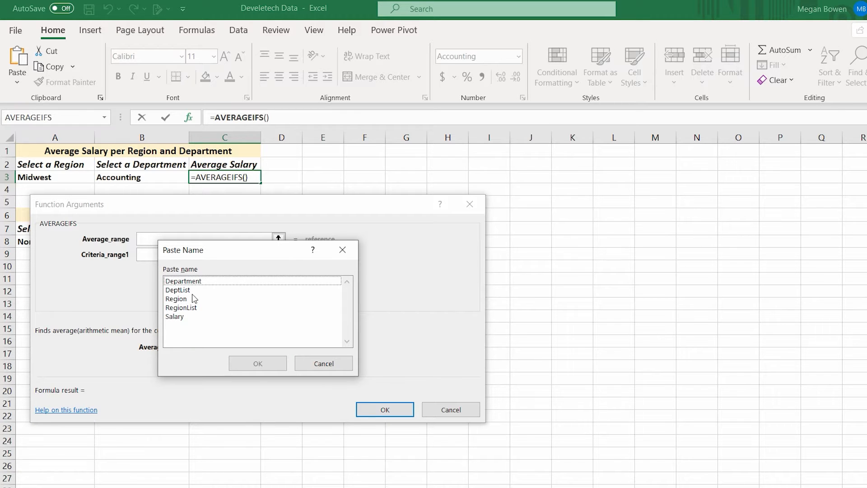
pyautogui.click(178, 317)
pyautogui.click(251, 365)
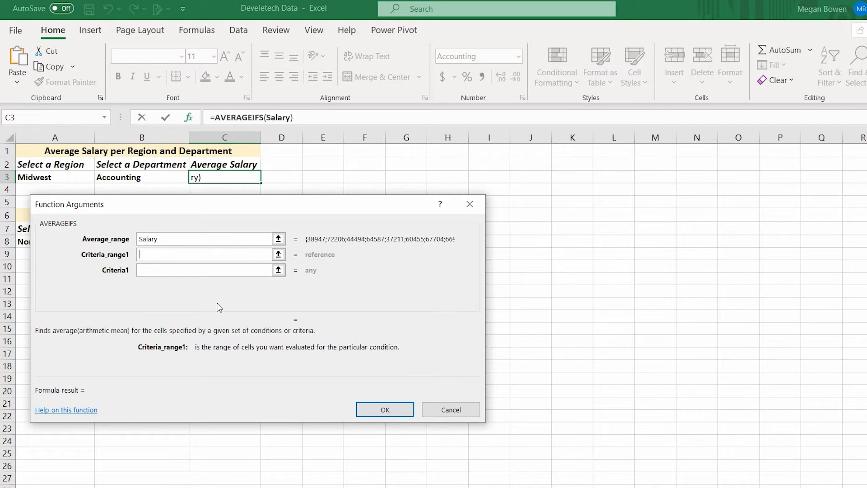
# - Define the first AVERAGEIFS condition with the named range Region as criteria range and cell A3 as criterion
pyautogui.press('F3')
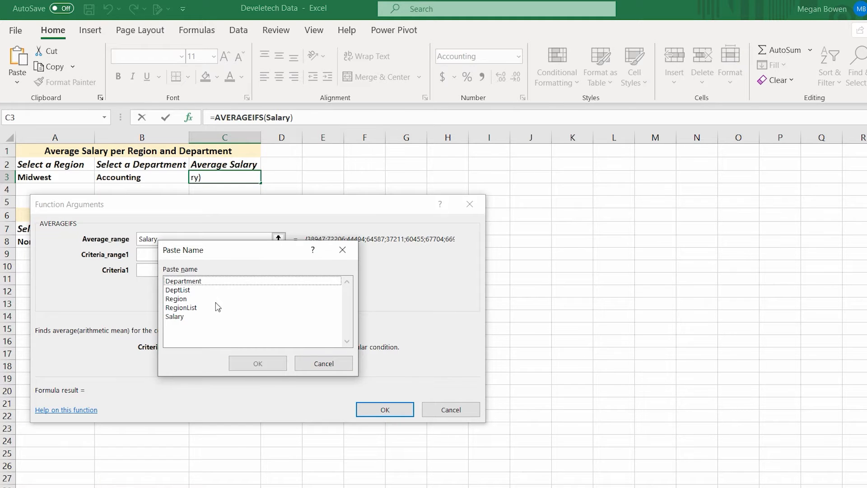
pyautogui.click(184, 300)
pyautogui.click(244, 362)
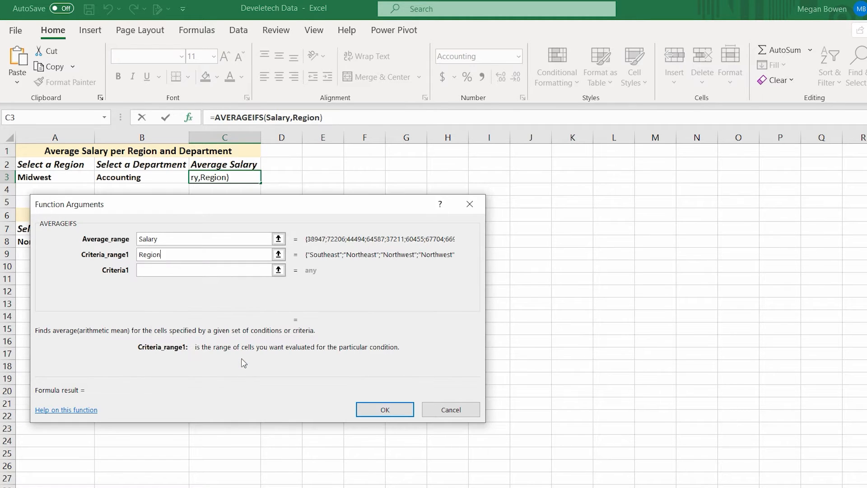
pyautogui.click(150, 271)
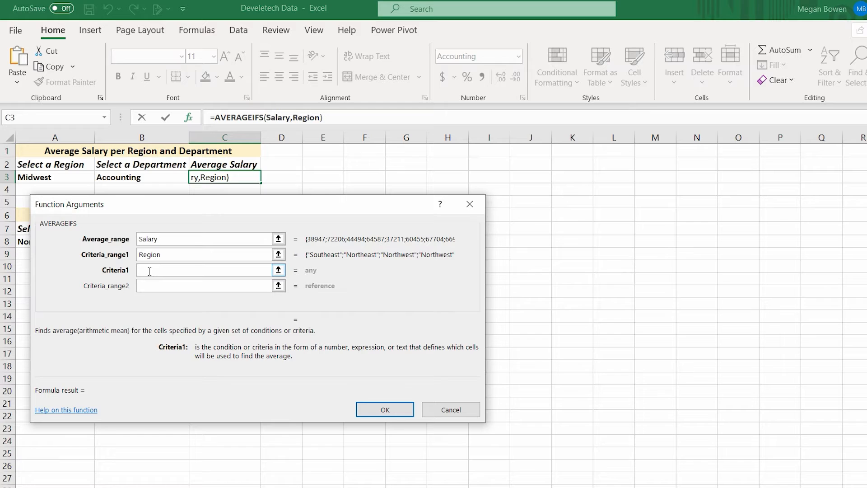
pyautogui.click(70, 182)
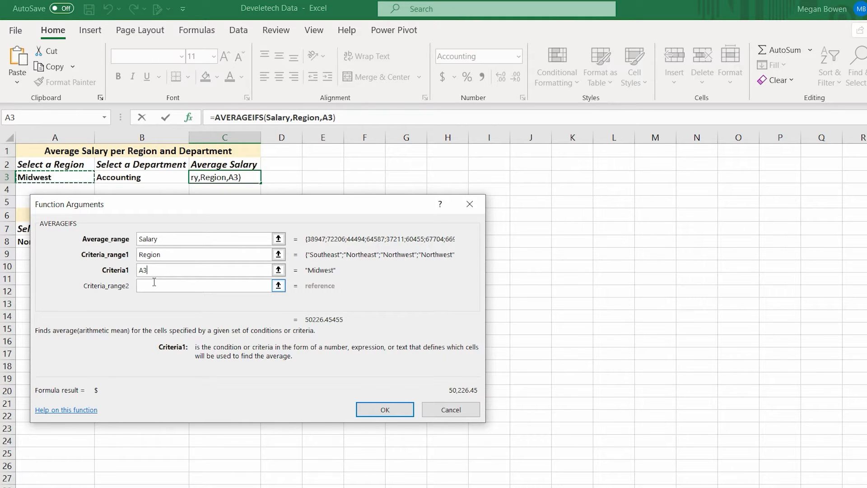
# - Add the second AVERAGEIFS condition with the named range Department and cell B3 as criterion, and complete the formula
pyautogui.click(152, 284)
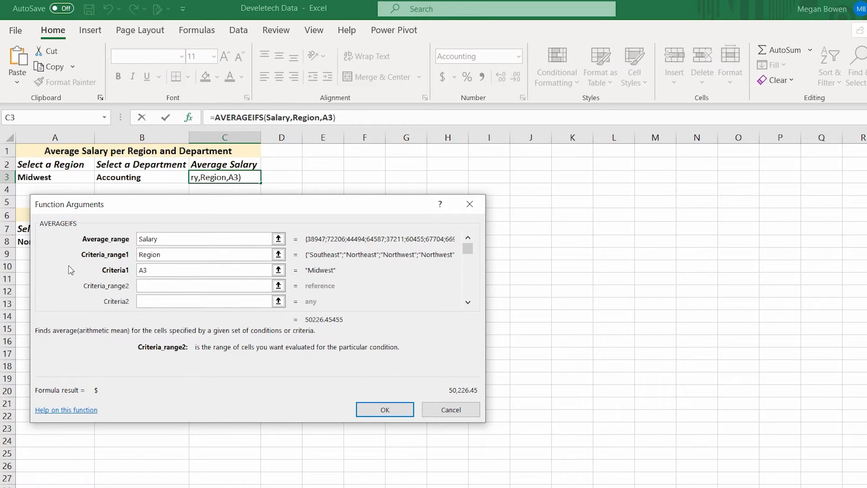
pyautogui.press('F3')
pyautogui.click(176, 281)
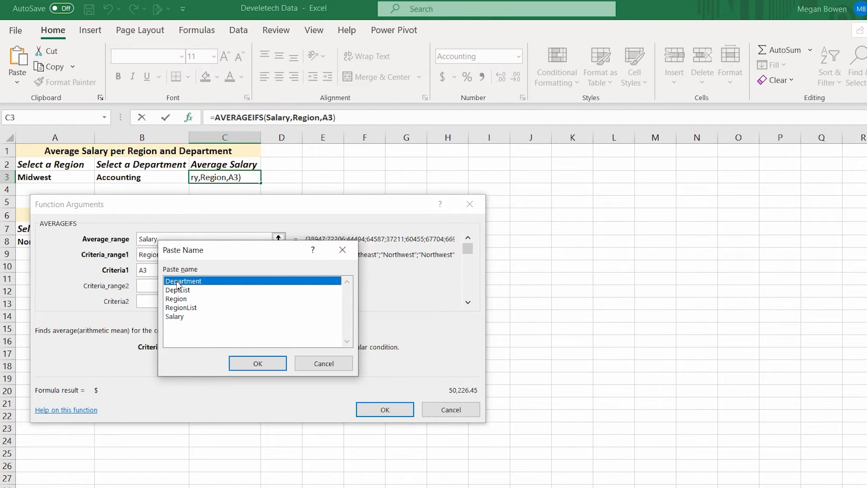
pyautogui.click(263, 361)
pyautogui.press('Tab')
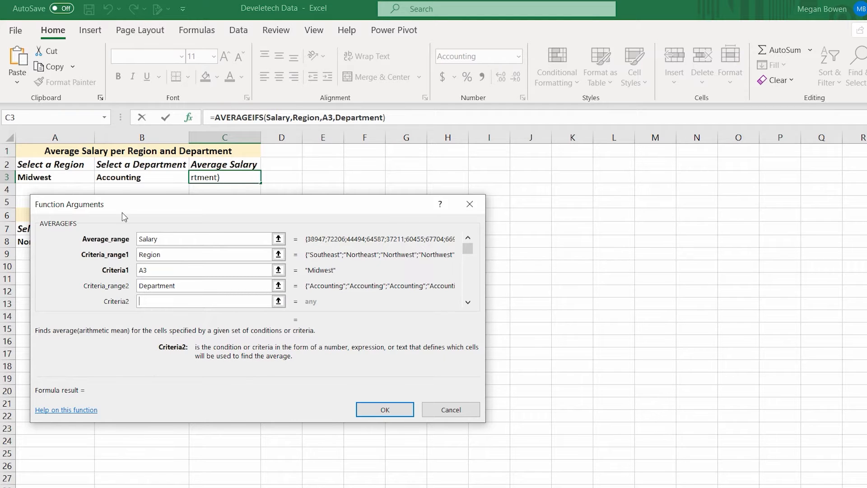
pyautogui.click(118, 178)
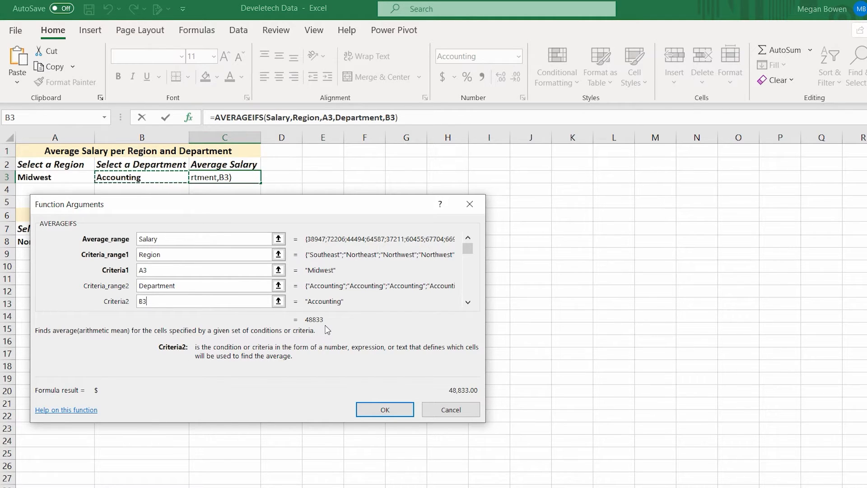
pyautogui.click(386, 409)
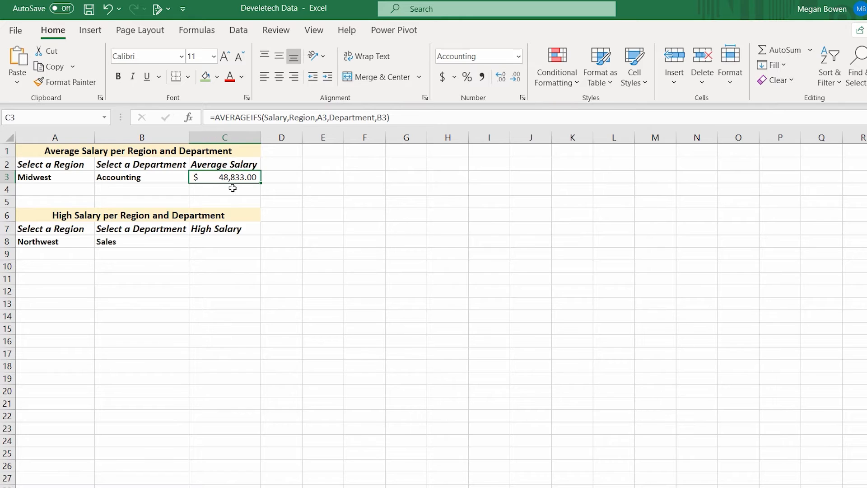
# - Change the selected department in cell B3 to Customer Service
pyautogui.click(159, 175)
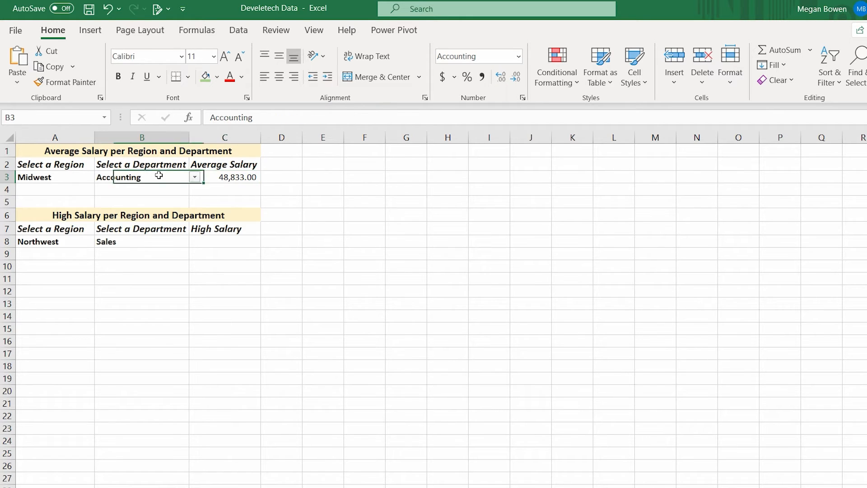
pyautogui.click(196, 177)
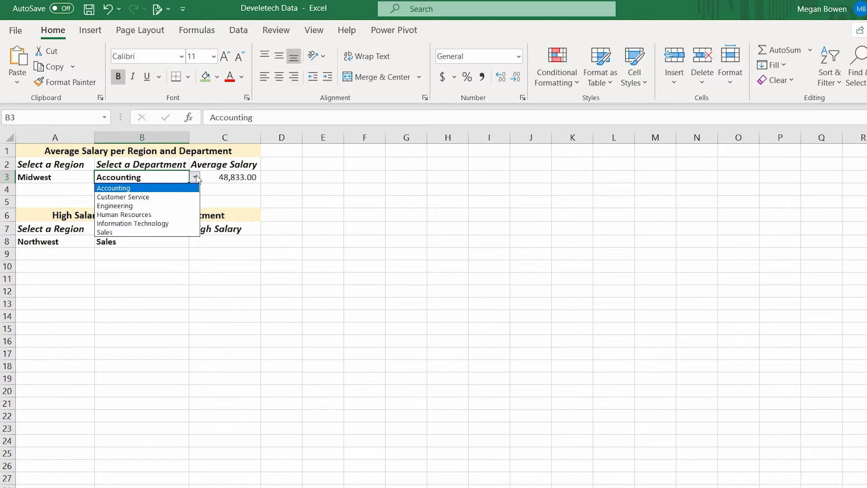
pyautogui.click(156, 196)
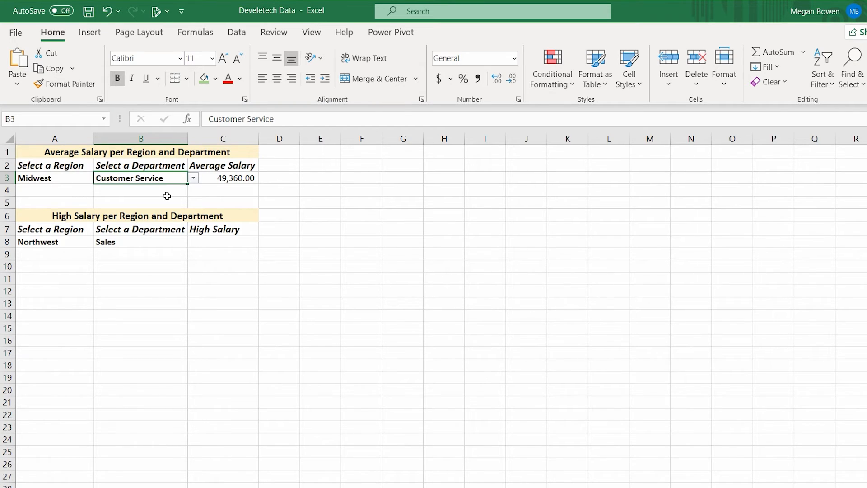
# - Insert the MAXIFS function in cell C8 under High Salary
pyautogui.click(225, 244)
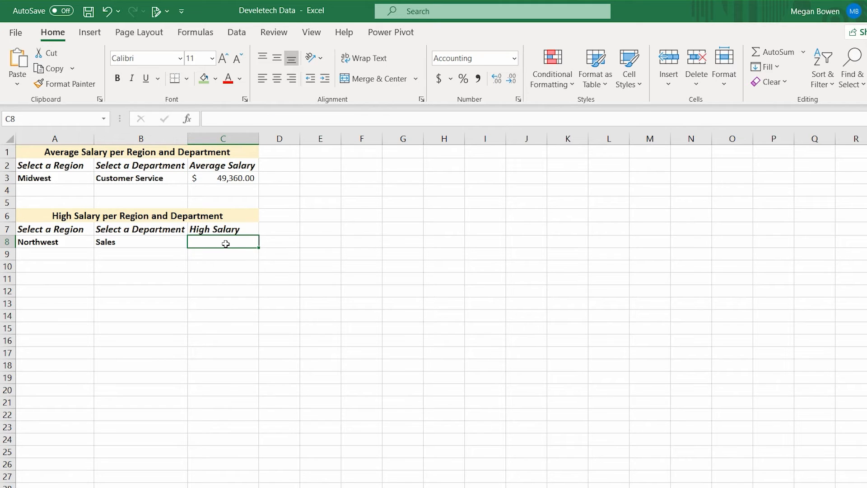
pyautogui.click(189, 119)
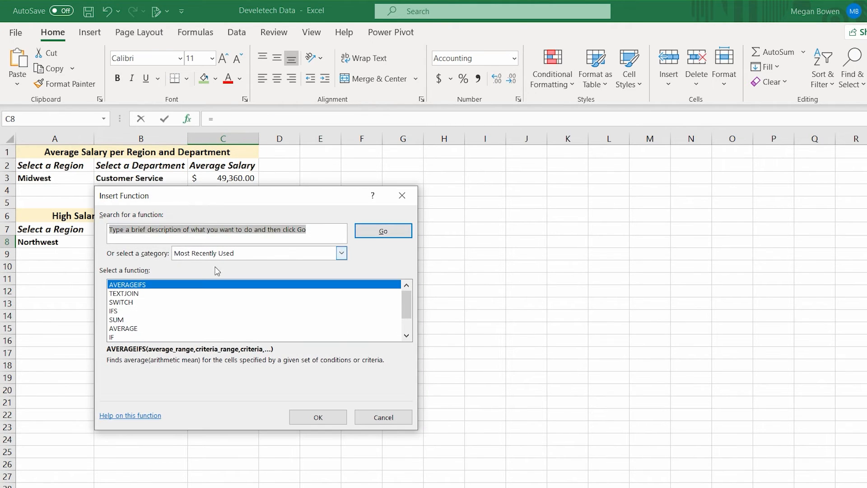
pyautogui.write('maxifs')
pyautogui.press('Return')
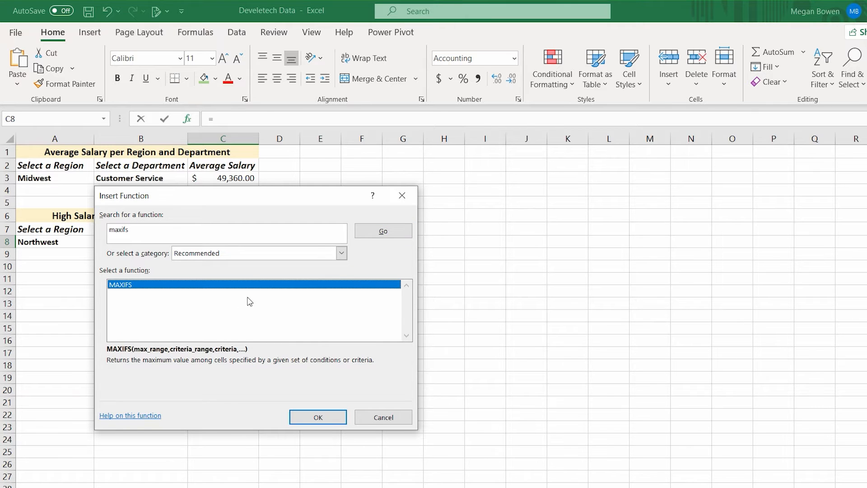
pyautogui.click(318, 417)
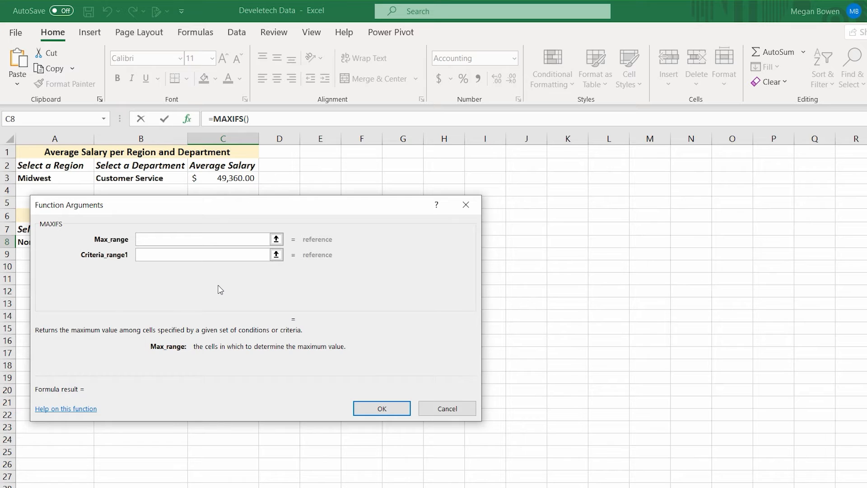
# - Set the maximum range of the MAXIFS function to the named range Salary
pyautogui.press('F3')
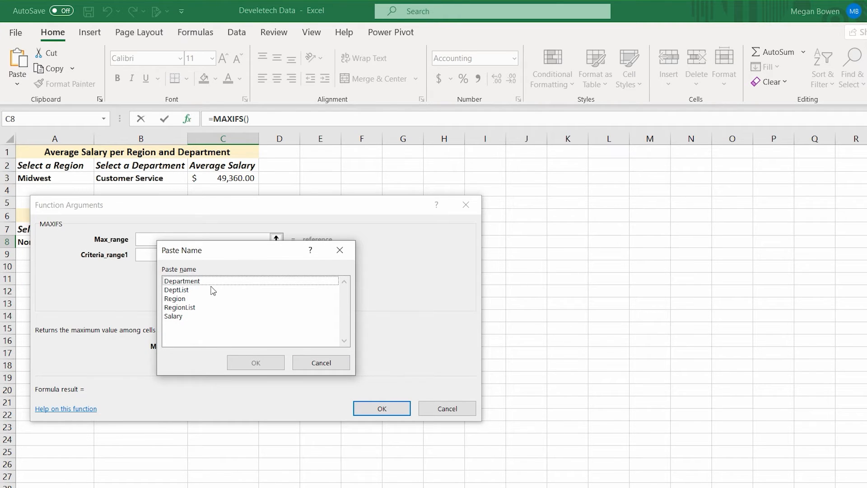
pyautogui.click(176, 316)
pyautogui.click(254, 363)
pyautogui.press('Tab')
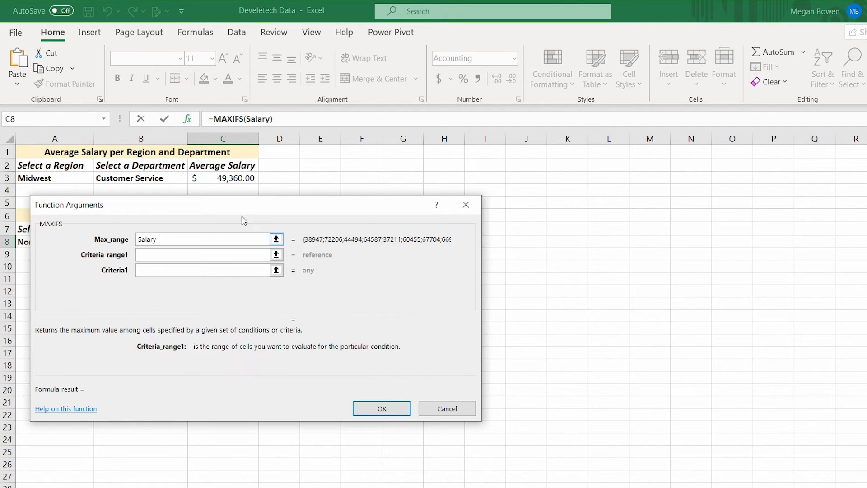
# - Define the first MAXIFS condition with the named range Region as criteria range and cell A8 as criterion
pyautogui.moveTo(249, 206); pyautogui.dragTo(497, 202)
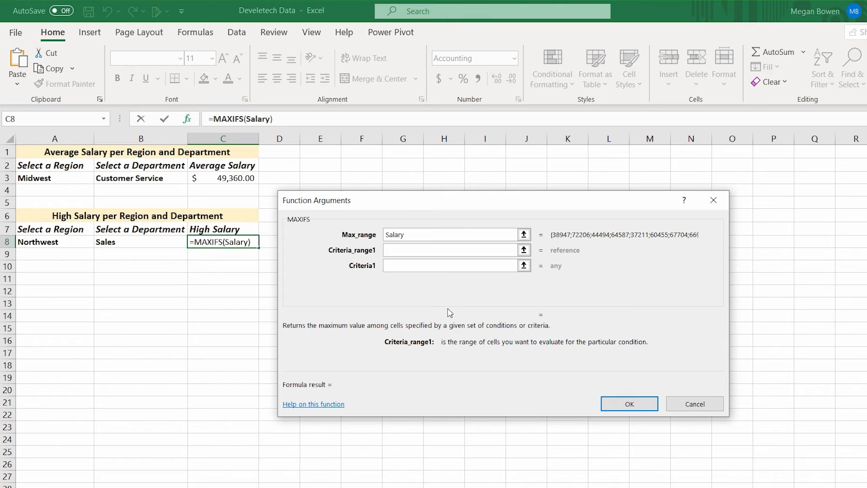
pyautogui.press('F3')
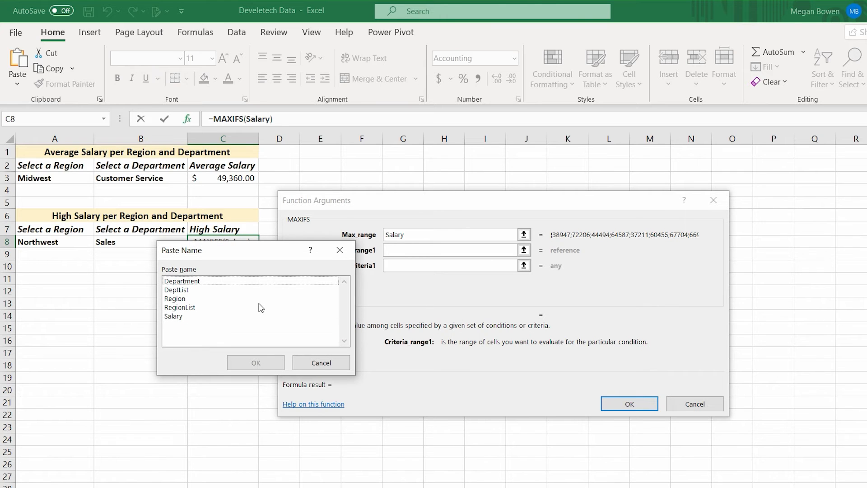
pyautogui.click(189, 299)
pyautogui.click(246, 362)
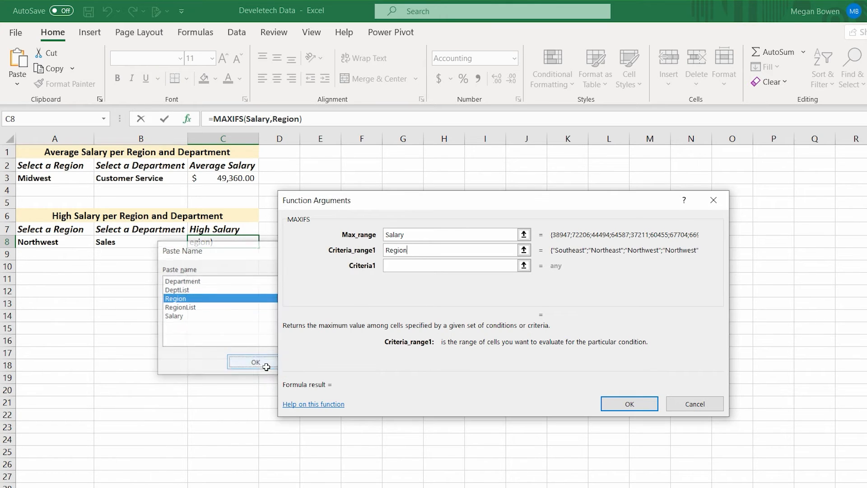
pyautogui.click(413, 264)
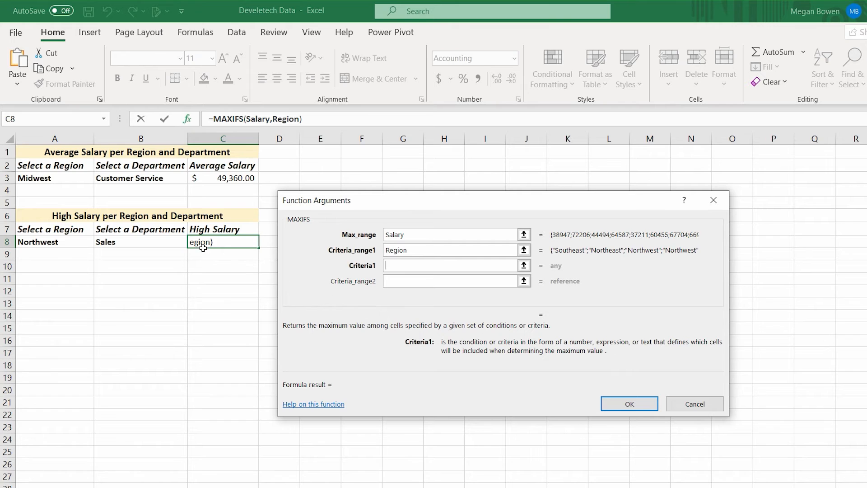
pyautogui.click(70, 242)
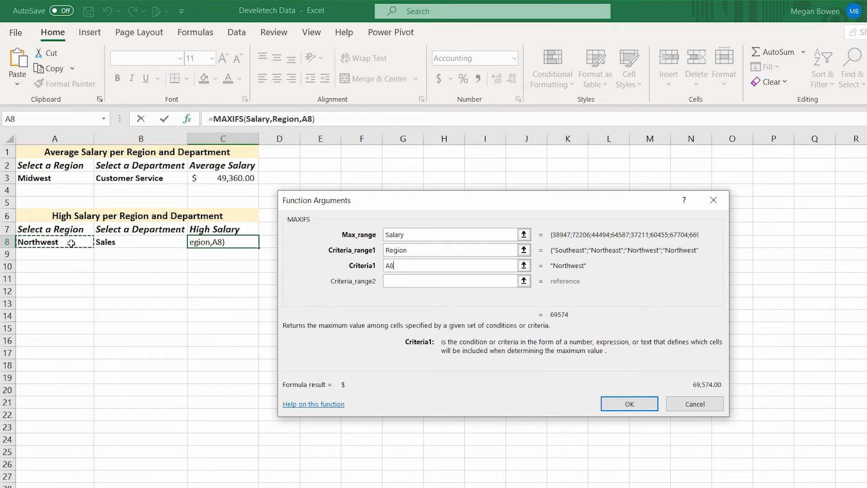
# - Add the second MAXIFS condition with the named range Department and cell B8 as criterion, and complete the formula
pyautogui.click(437, 282)
pyautogui.press('F3')
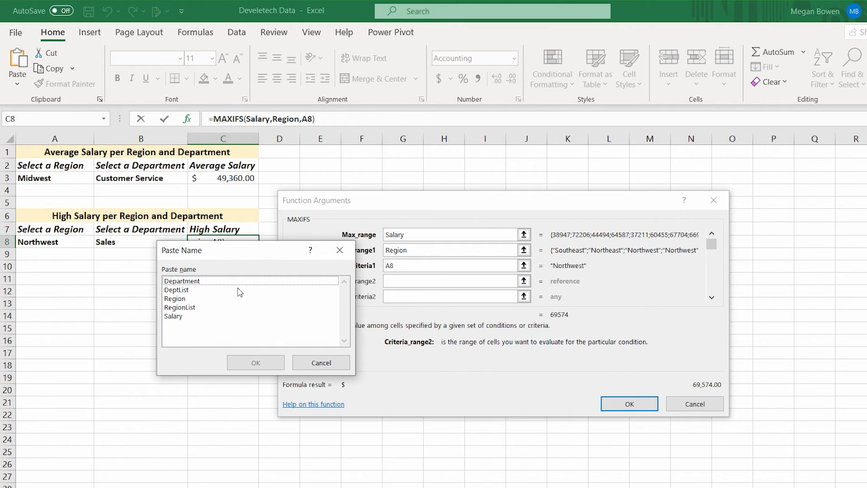
pyautogui.click(199, 281)
pyautogui.click(254, 362)
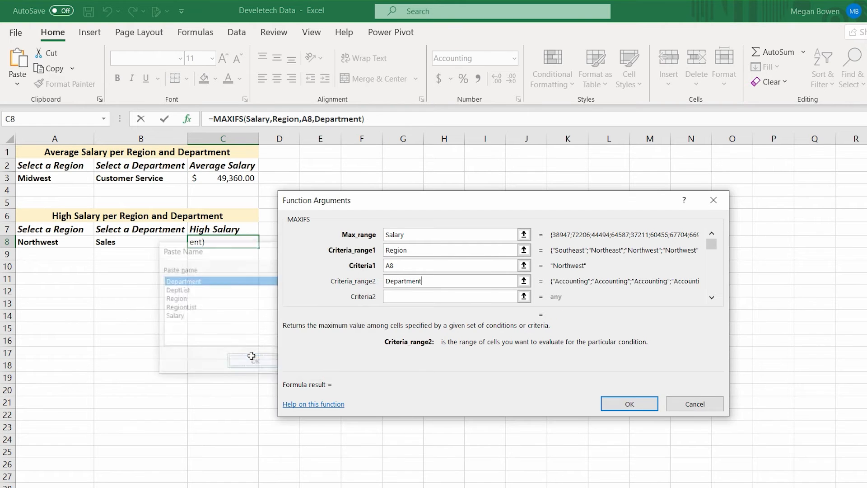
pyautogui.click(432, 296)
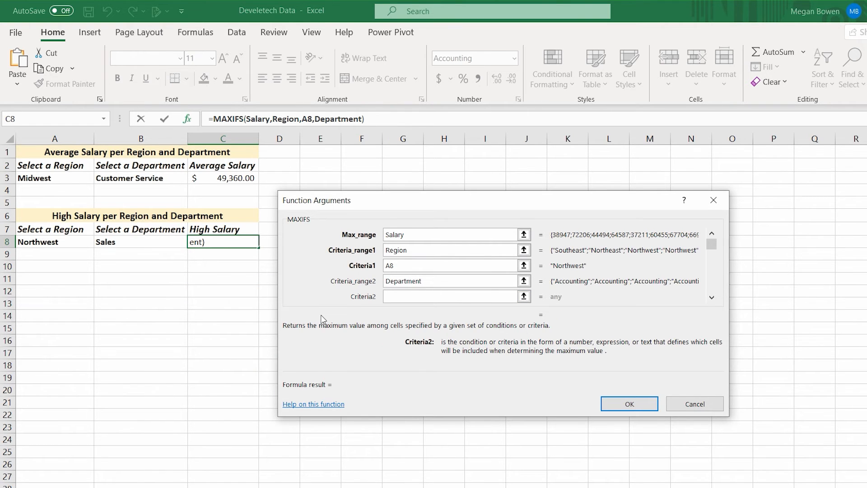
pyautogui.click(151, 246)
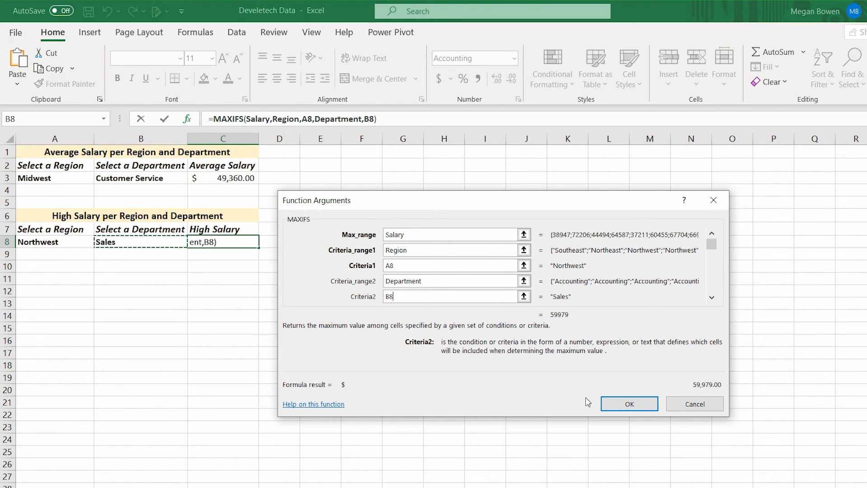
pyautogui.click(623, 402)
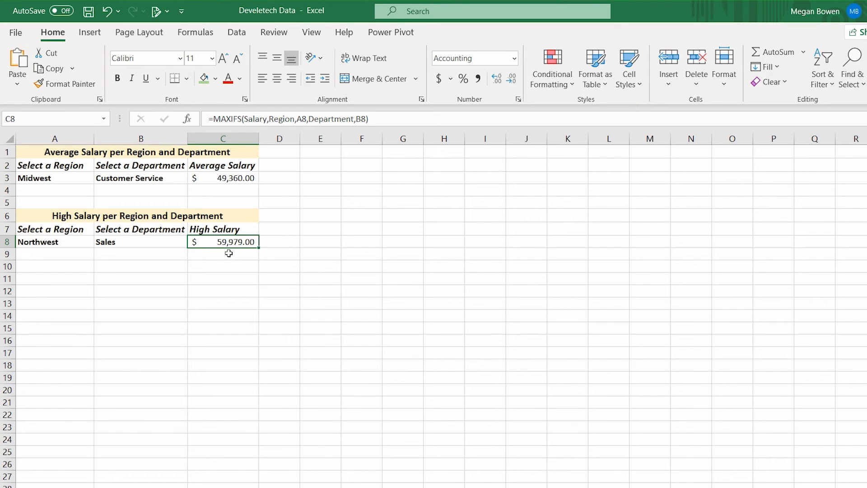
# - Change the region in cell A8 of the High Salary table to Midwest
pyautogui.click(50, 241)
pyautogui.click(99, 243)
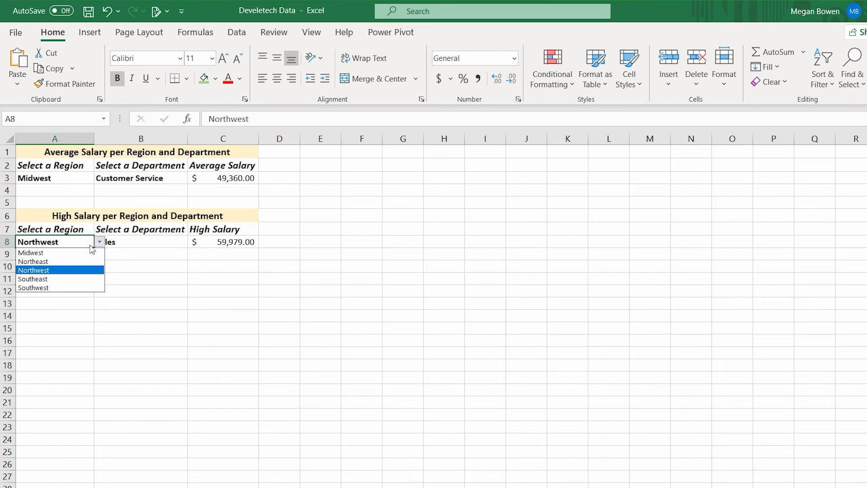
pyautogui.click(52, 256)
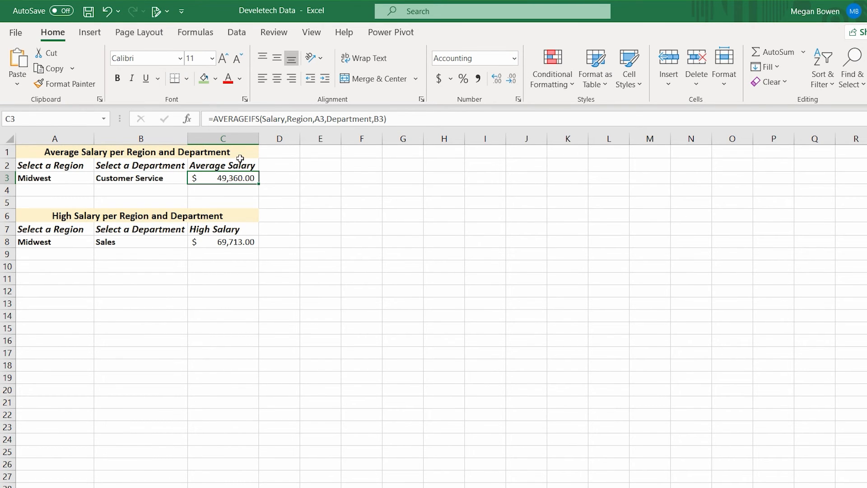
# - Edit the AVERAGEIFS function in cell C3, replacing its first criterion A3 with the wildcard text *west
pyautogui.click(188, 120)
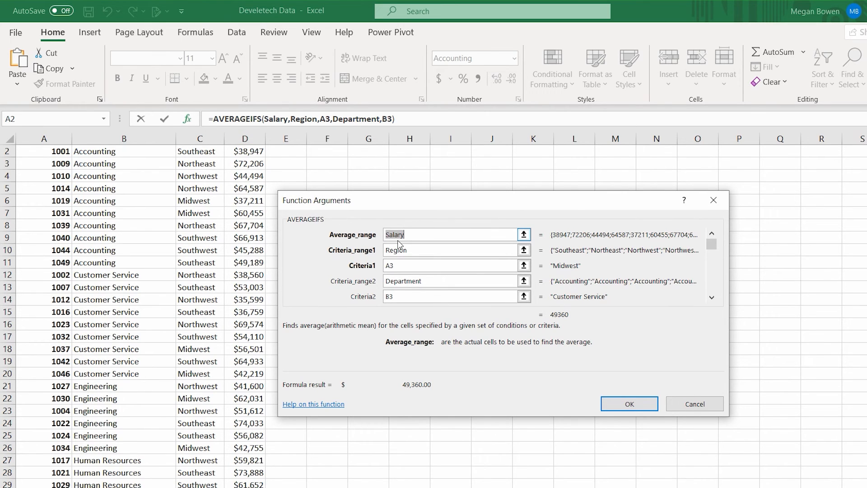
pyautogui.click(411, 265)
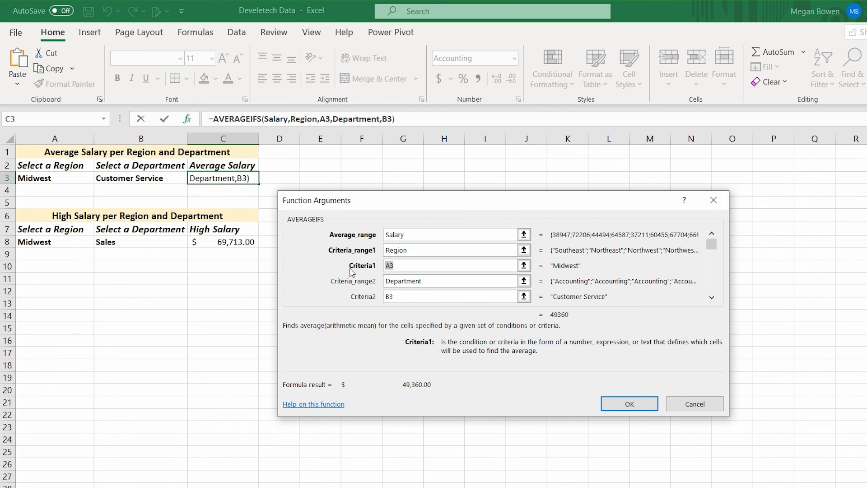
pyautogui.write('*west')
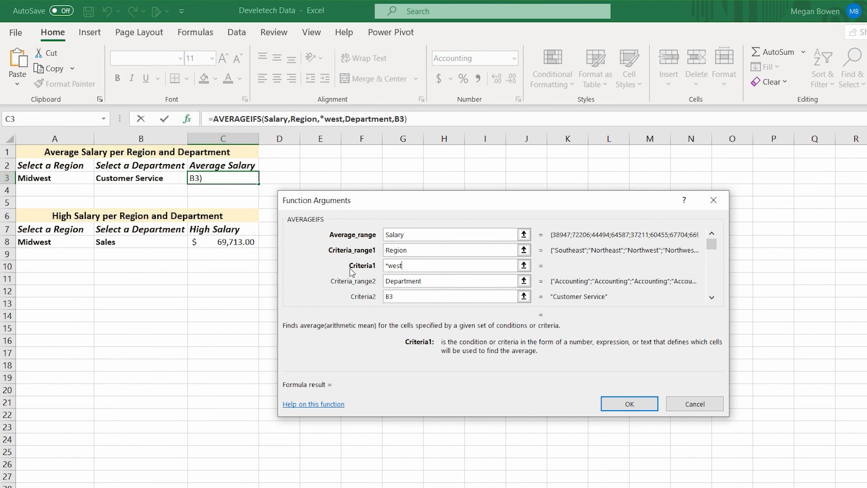
pyautogui.click(653, 405)
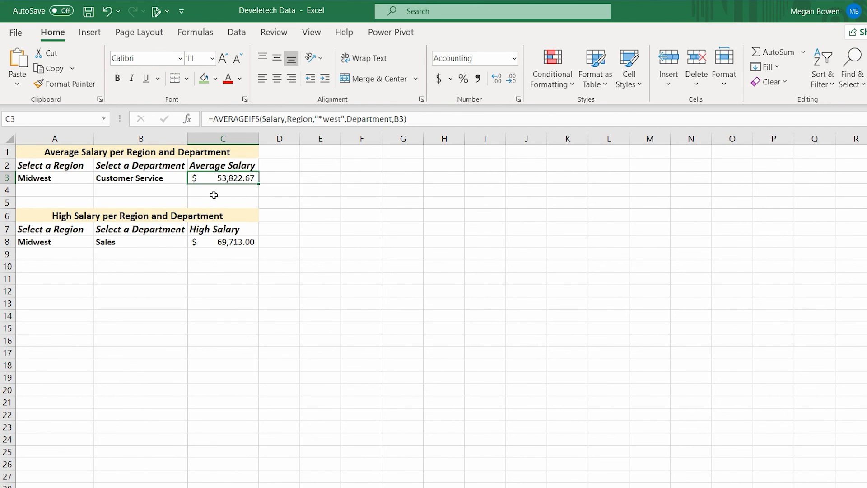